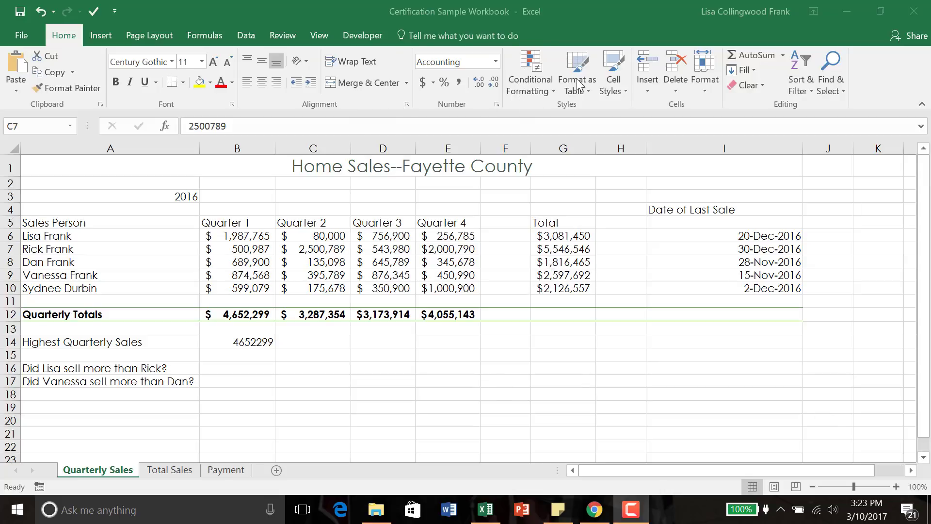
Step: Preview a Less Than 4000000 highlight rule with light red fill and dark red text on the quarterly totals in B12:E12
{"action": "left_click", "coordinate": [235, 315]}
{"action": "left_click_drag", "start_coordinate": [235, 314], "coordinate": [423, 319]}
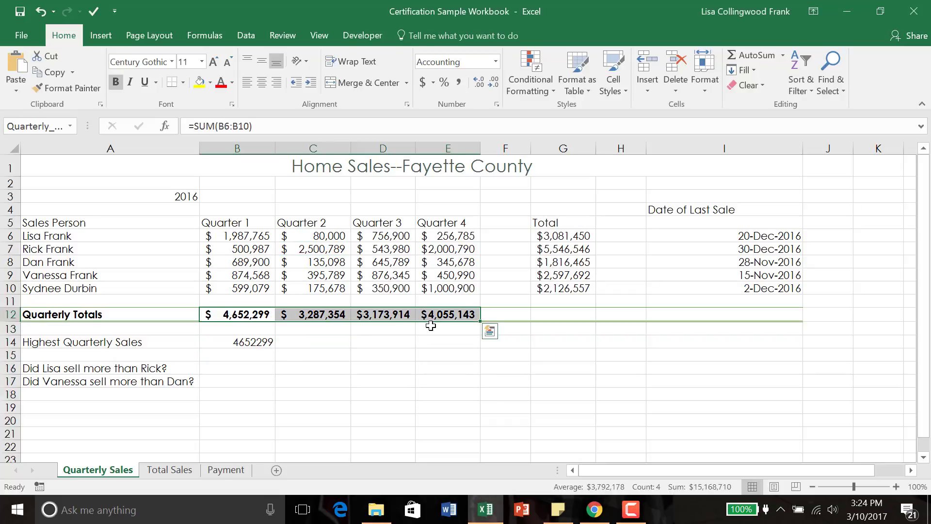
{"action": "left_click", "coordinate": [554, 93]}
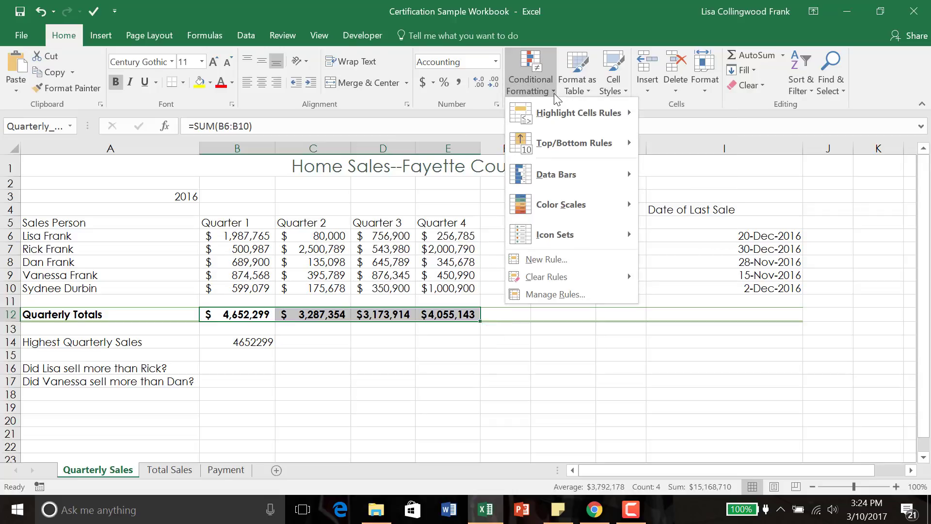
{"action": "mouse_move", "coordinate": [562, 113]}
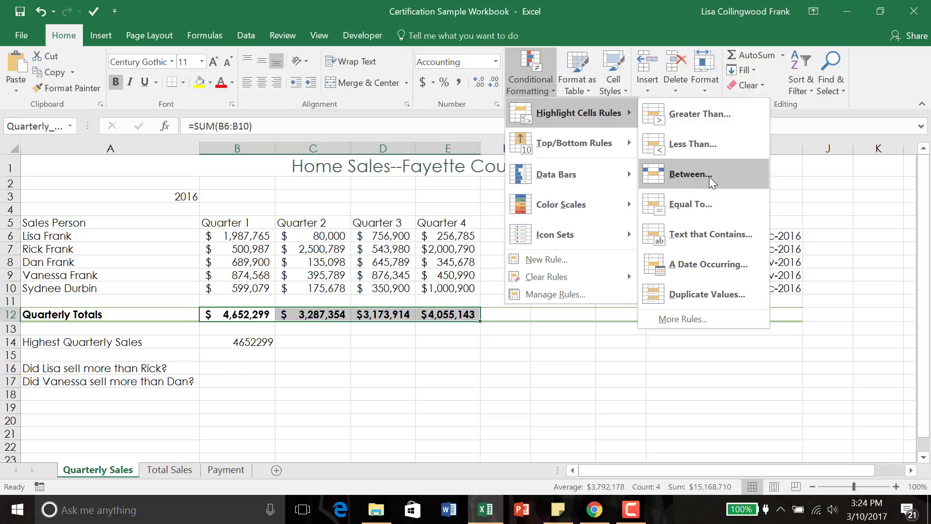
{"action": "left_click", "coordinate": [696, 149]}
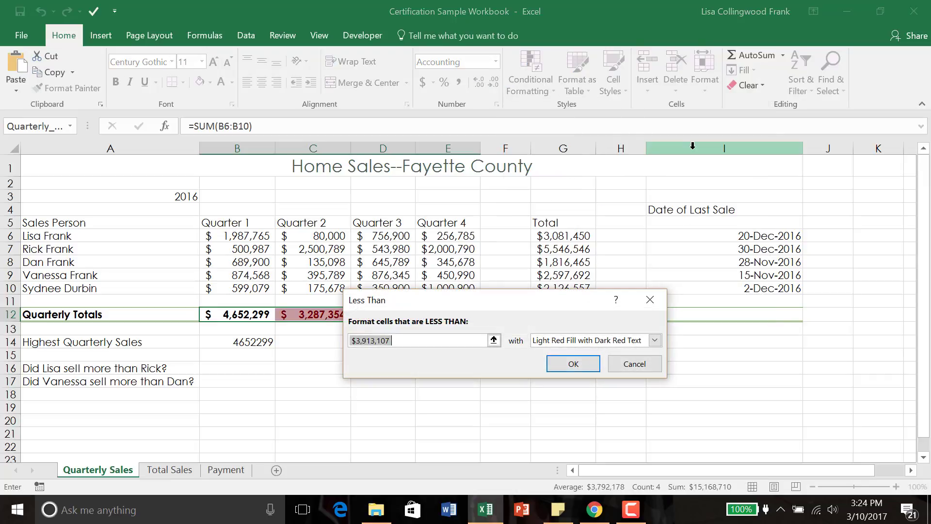
{"action": "type", "text": "40000"}
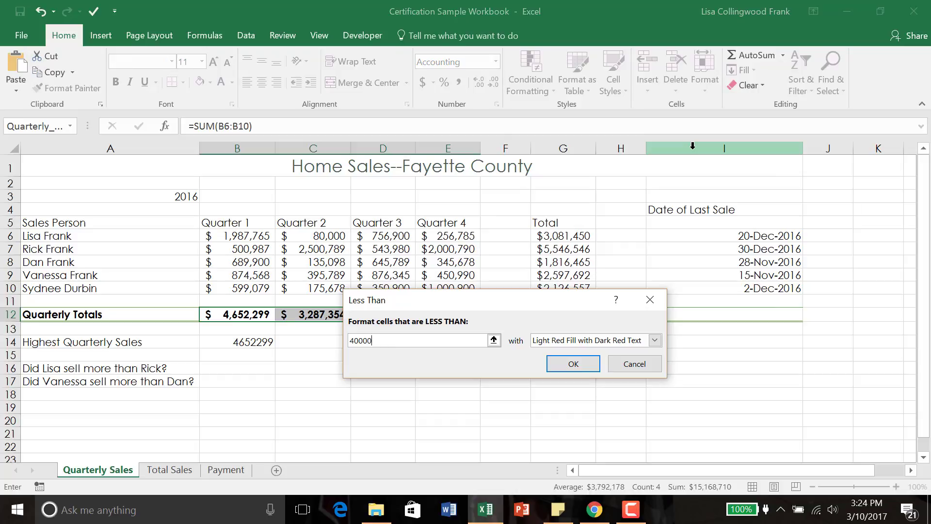
{"action": "type", "text": "00"}
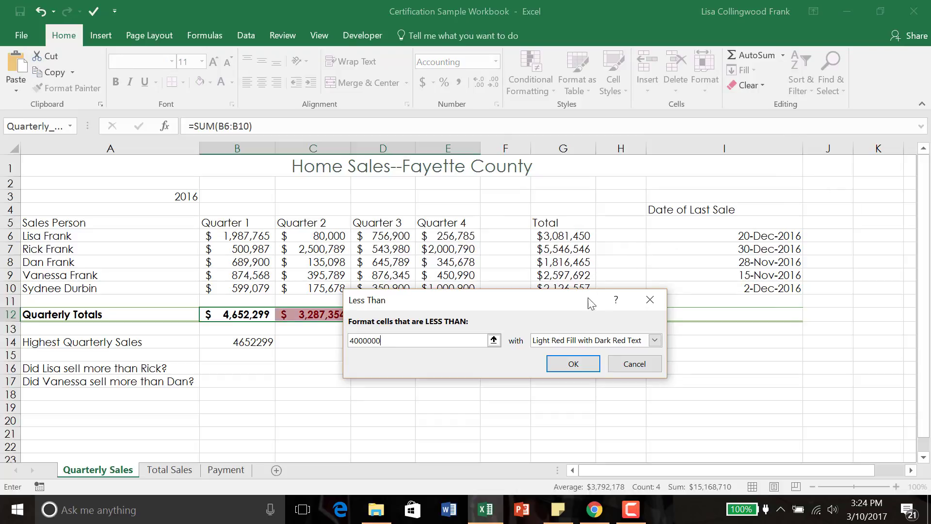
{"action": "left_click_drag", "start_coordinate": [588, 297], "coordinate": [673, 231]}
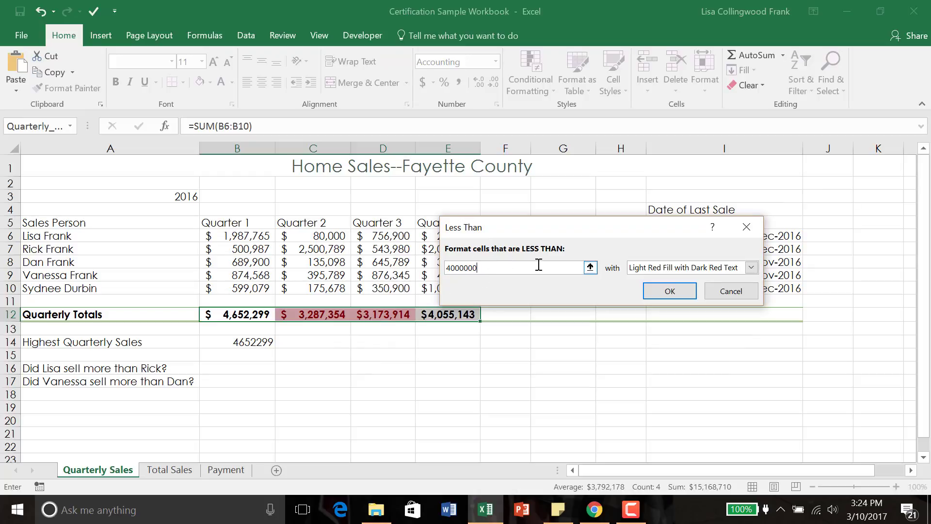
{"action": "left_click", "coordinate": [728, 291]}
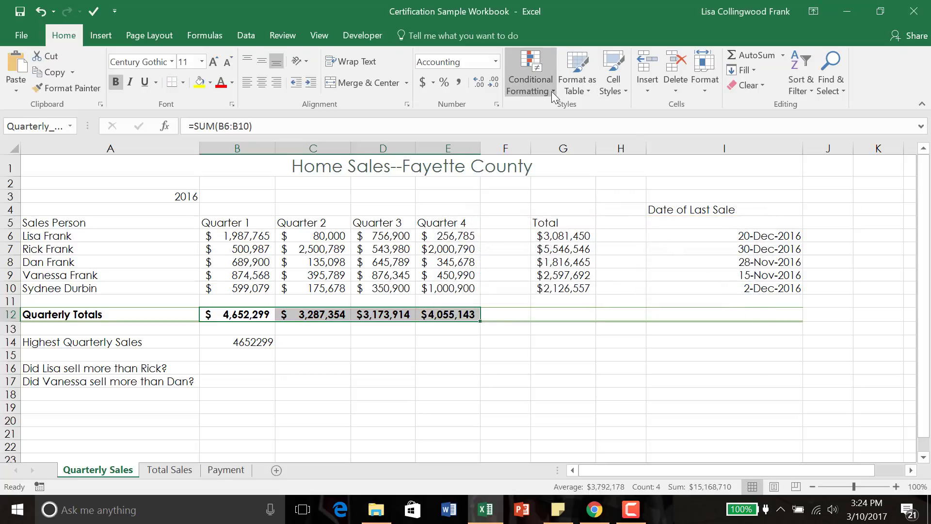
Step: Preview a Top 10% rule with light red fill and dark red text on the quarterly totals
{"action": "left_click", "coordinate": [551, 91]}
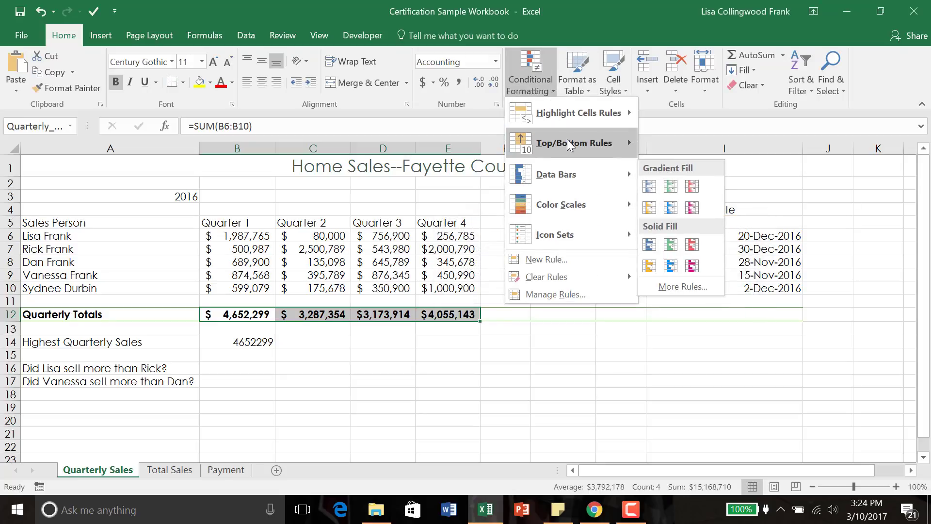
{"action": "mouse_move", "coordinate": [569, 145]}
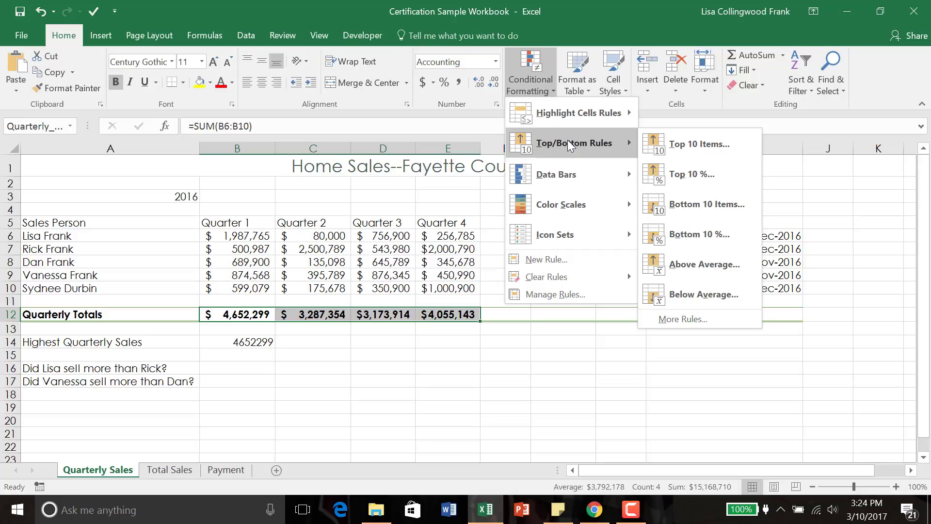
{"action": "left_click", "coordinate": [706, 166]}
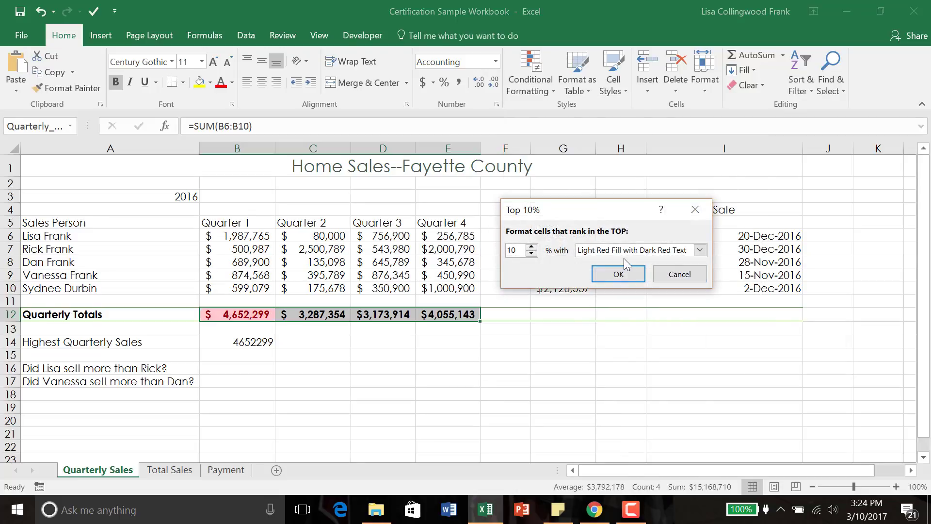
{"action": "left_click", "coordinate": [673, 274]}
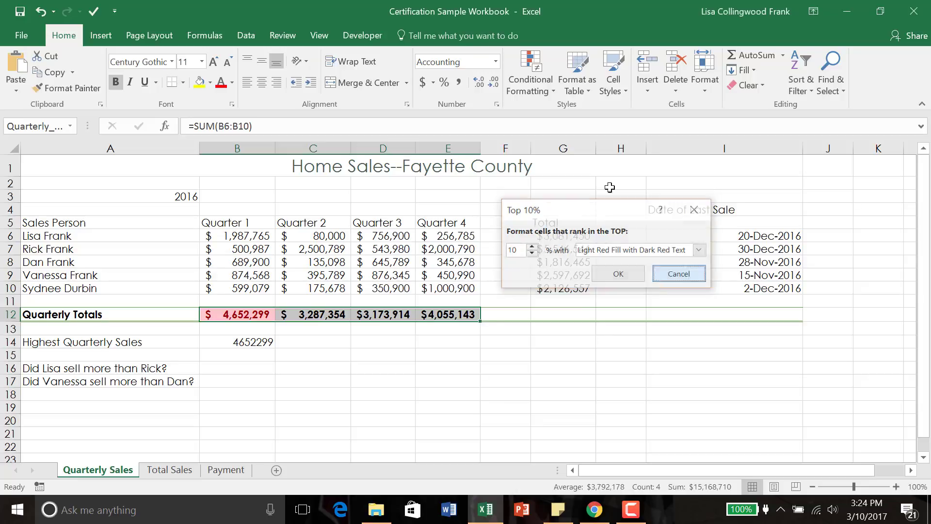
Step: Apply the directional icon set with green triangle, yellow bar and red triangle to the quarterly totals in B12:E12
{"action": "left_click", "coordinate": [545, 88]}
{"action": "mouse_move", "coordinate": [581, 175]}
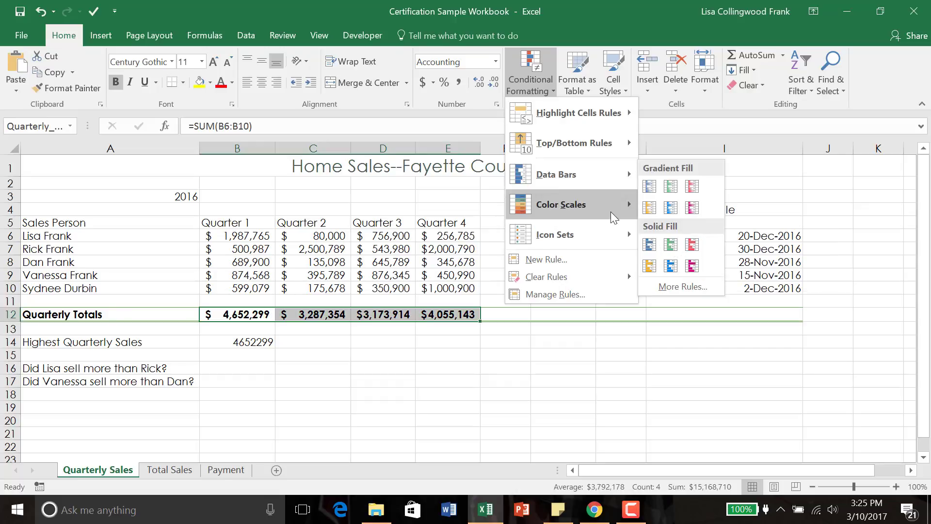
{"action": "mouse_move", "coordinate": [610, 206]}
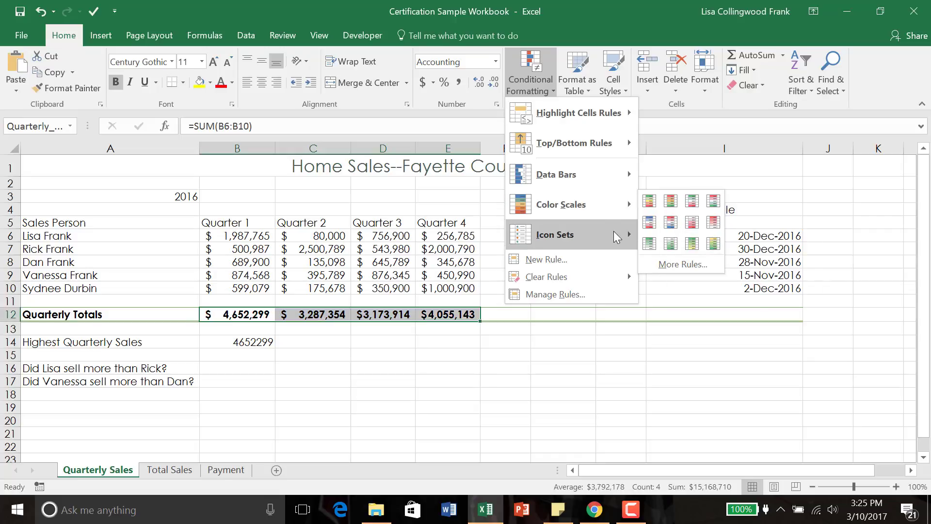
{"action": "mouse_move", "coordinate": [607, 235]}
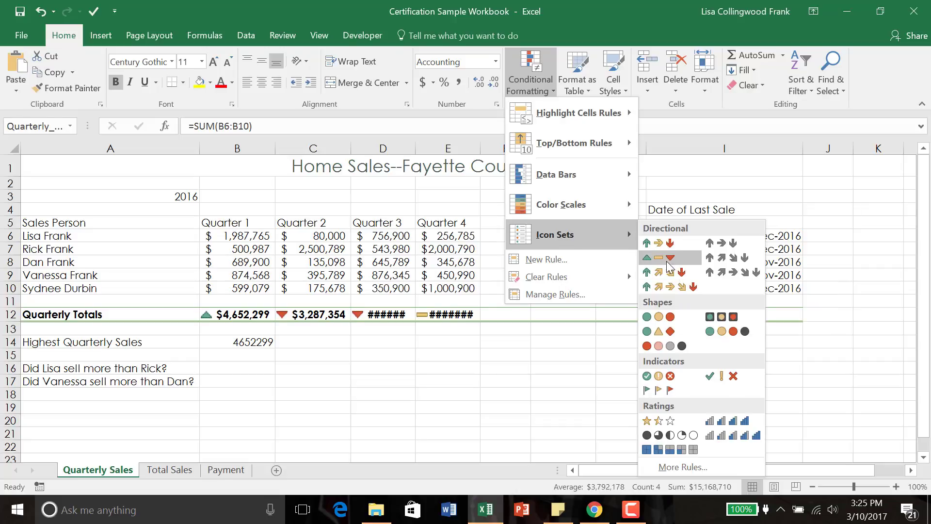
{"action": "left_click", "coordinate": [667, 260]}
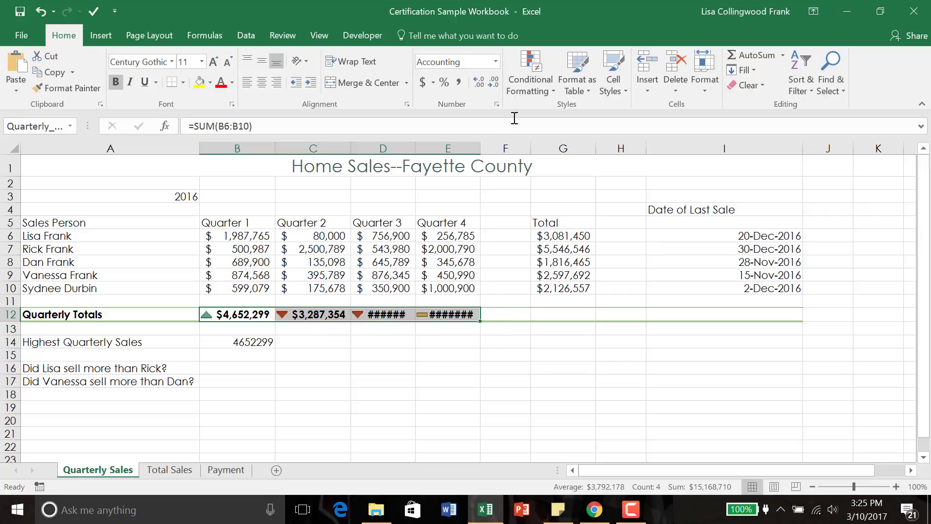
Step: Open the quarterly totals' icon set rule for editing and review the available rule types and icon styles
{"action": "left_click", "coordinate": [553, 93]}
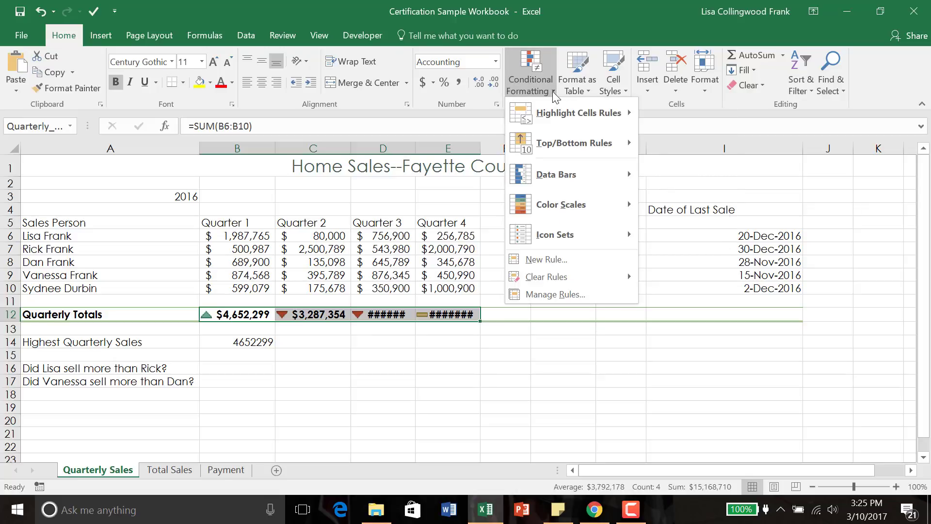
{"action": "left_click", "coordinate": [573, 294]}
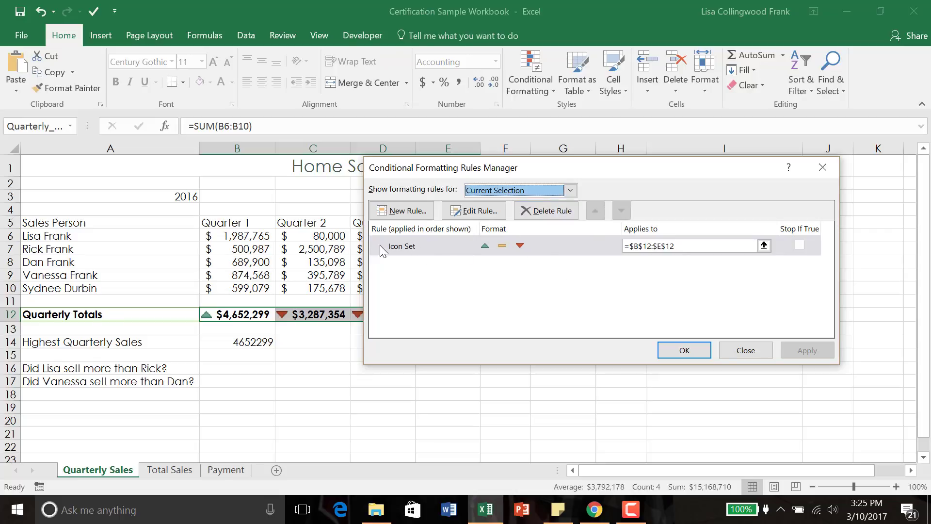
{"action": "left_click", "coordinate": [560, 244]}
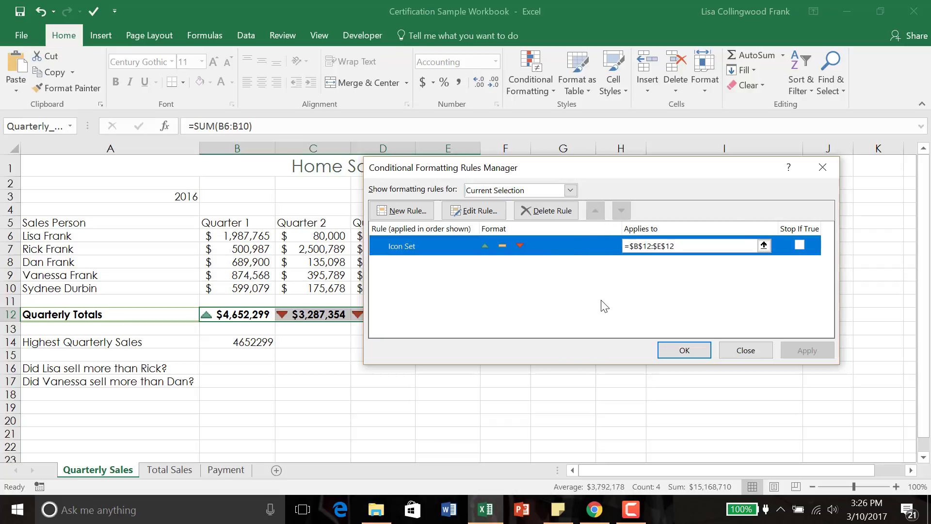
{"action": "left_click", "coordinate": [491, 212]}
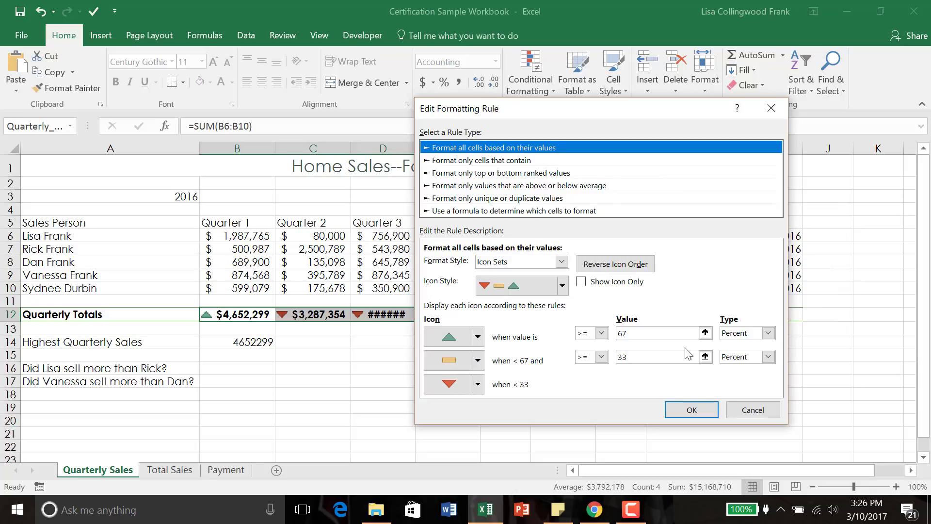
{"action": "left_click", "coordinate": [515, 173]}
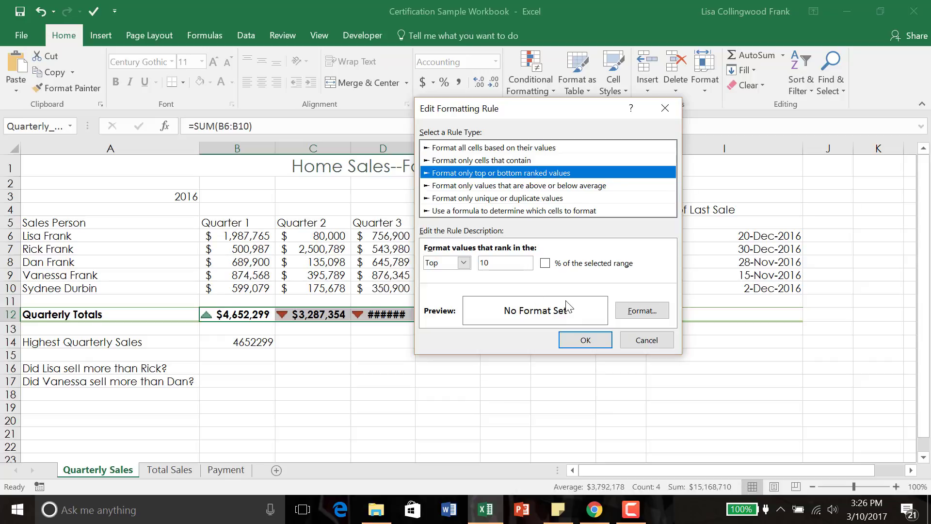
{"action": "left_click", "coordinate": [521, 148]}
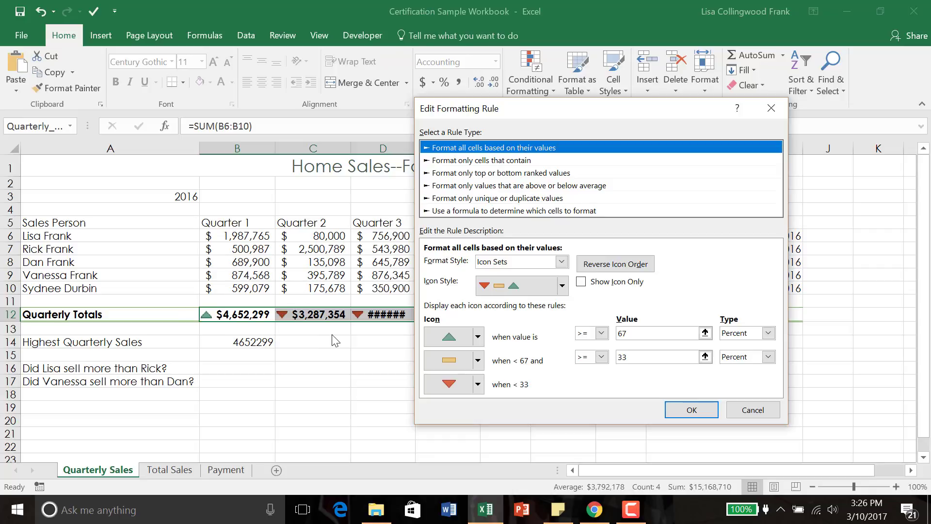
{"action": "left_click", "coordinate": [566, 290]}
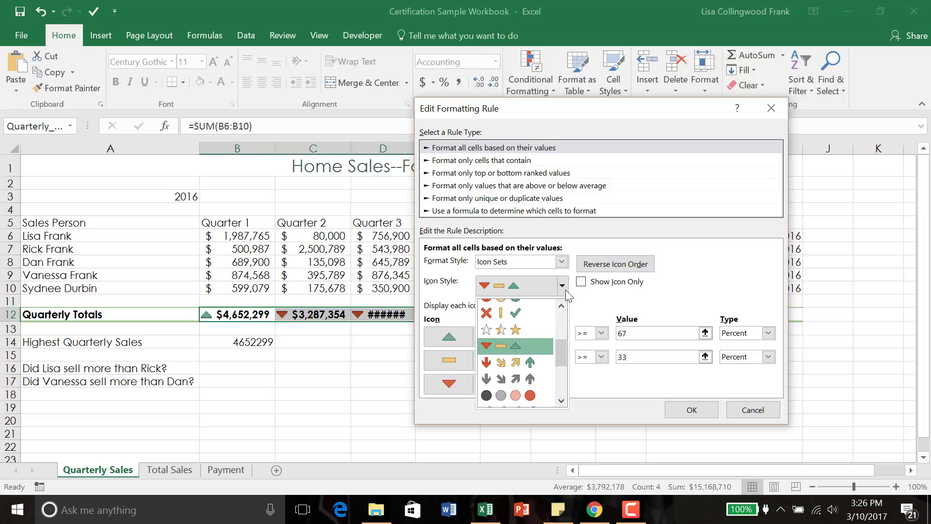
{"action": "left_click", "coordinate": [566, 290]}
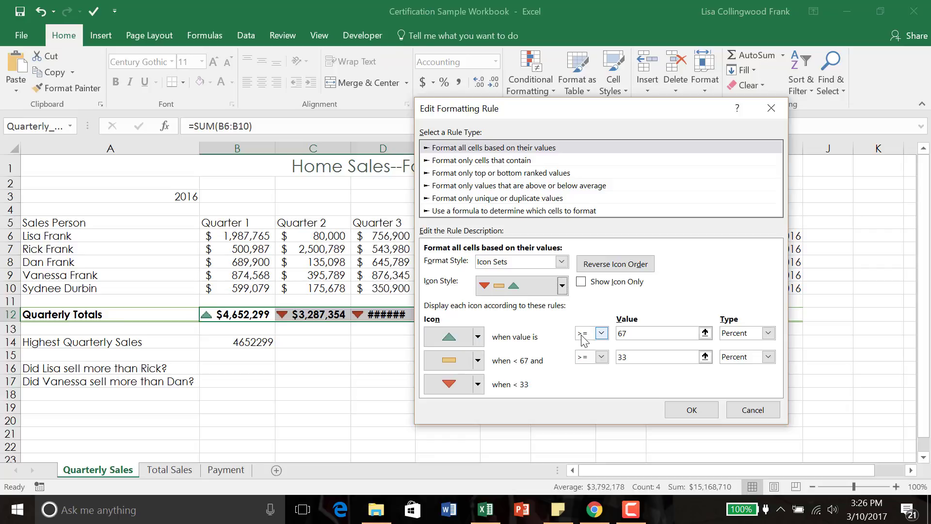
Step: Set the green triangle's threshold to the Number type with a value of 4000000
{"action": "left_click", "coordinate": [771, 335]}
{"action": "left_click", "coordinate": [755, 345]}
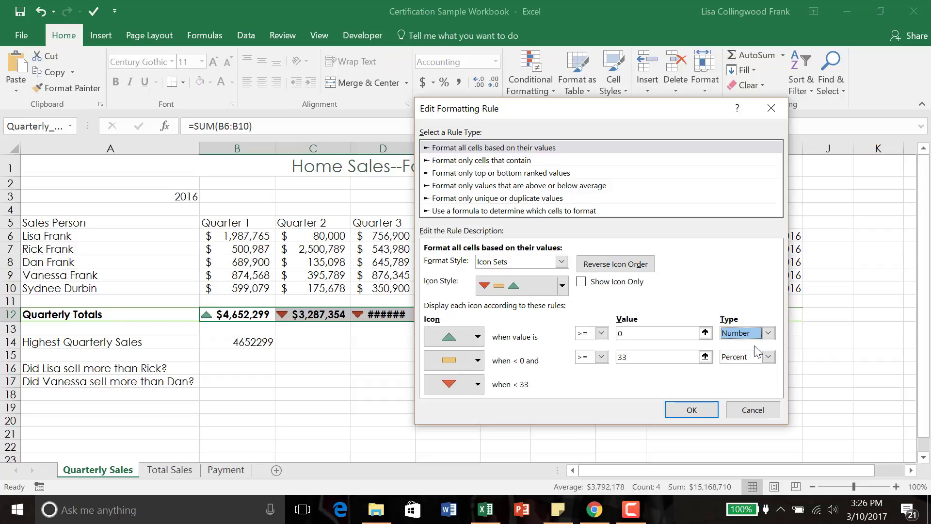
{"action": "left_click", "coordinate": [668, 334]}
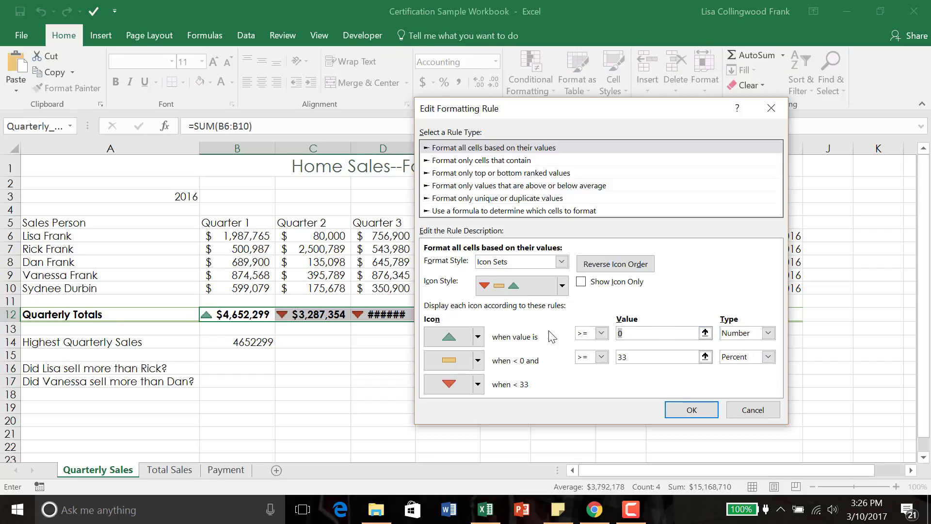
{"action": "type", "text": "4000000"}
Step: Set the yellow bar's threshold to the Number type with a value of 3000000 and apply the edited icon set rule
{"action": "left_click", "coordinate": [672, 354]}
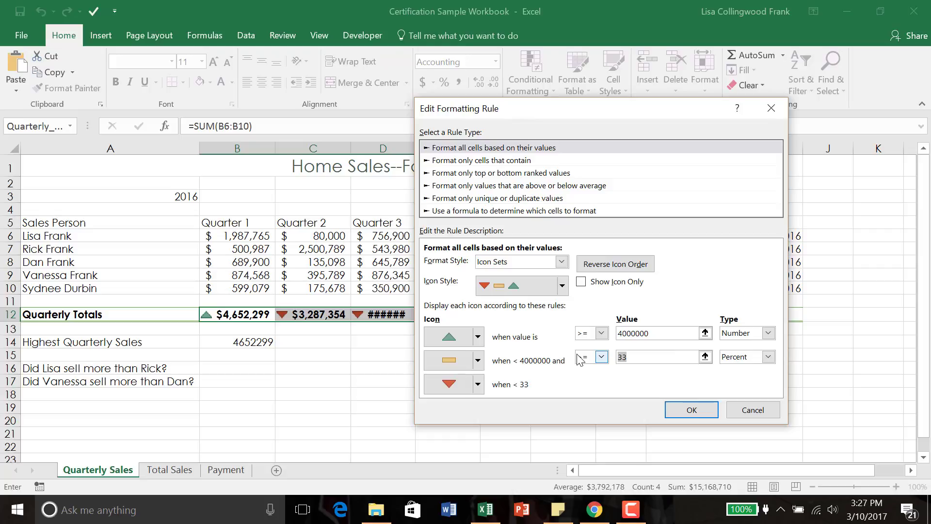
{"action": "type", "text": "000000"}
{"action": "left_click", "coordinate": [768, 357]}
{"action": "left_click", "coordinate": [756, 368]}
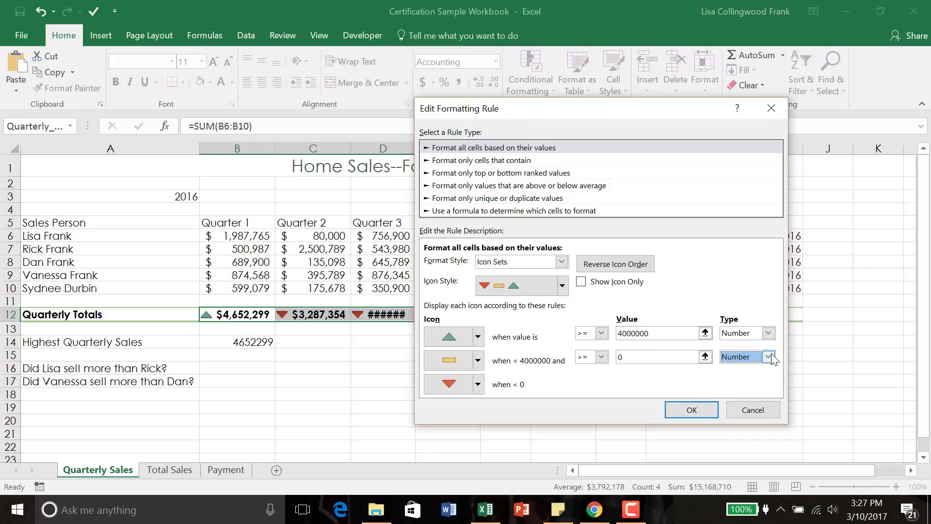
{"action": "left_click", "coordinate": [648, 357]}
{"action": "type", "text": "3"}
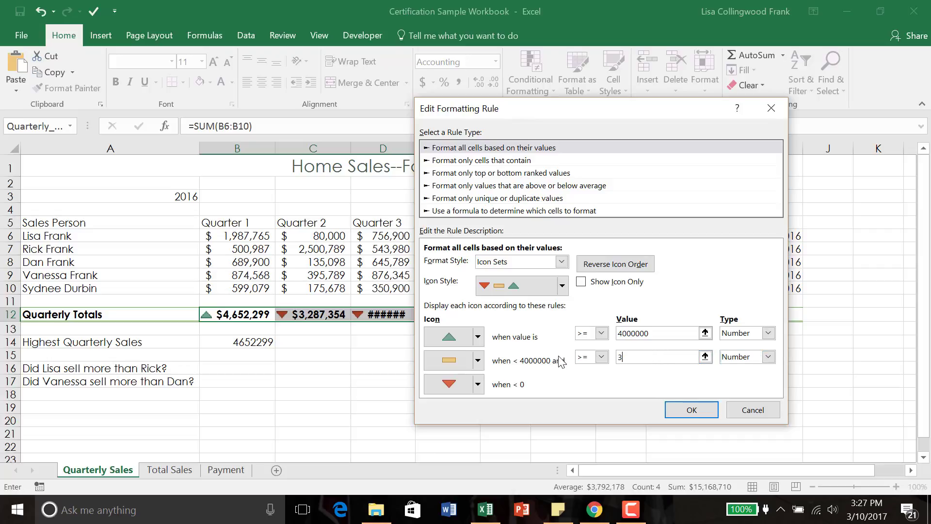
{"action": "type", "text": "000000"}
{"action": "left_click", "coordinate": [691, 411]}
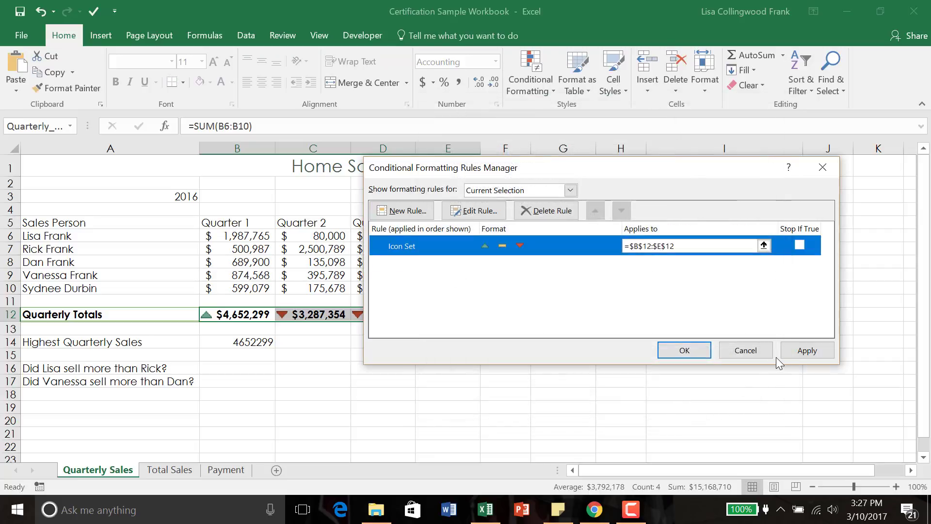
{"action": "left_click", "coordinate": [800, 350]}
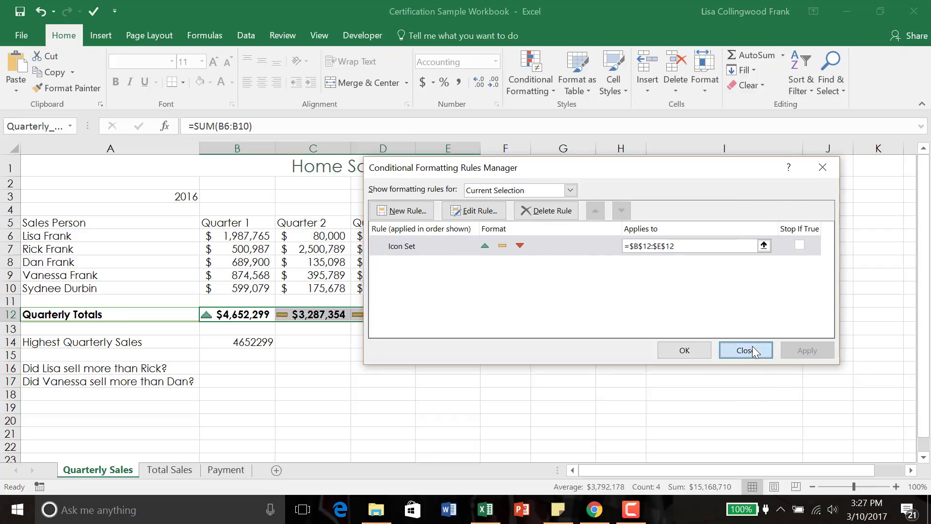
{"action": "left_click", "coordinate": [747, 350]}
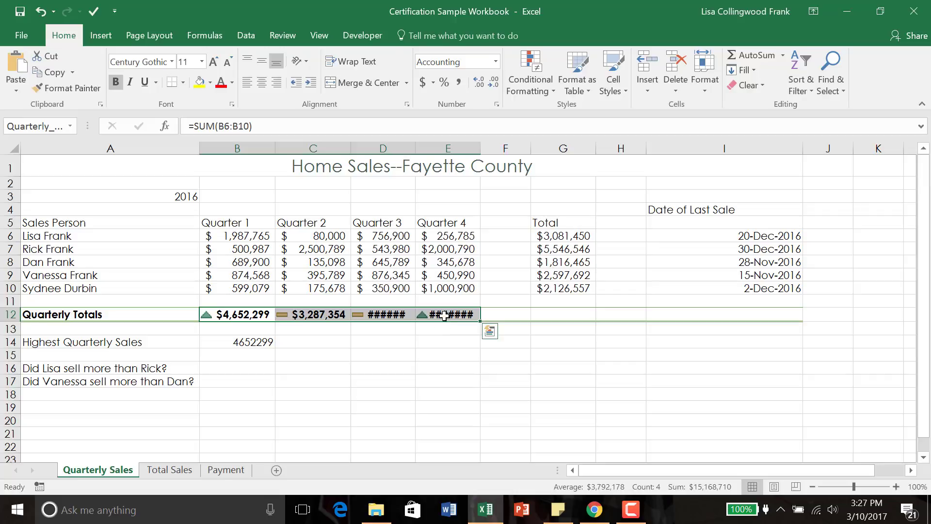
Step: Add light blue gradient data bars to the sales totals in G6:G9
{"action": "left_click_drag", "start_coordinate": [556, 235], "coordinate": [557, 279]}
{"action": "left_click", "coordinate": [546, 95]}
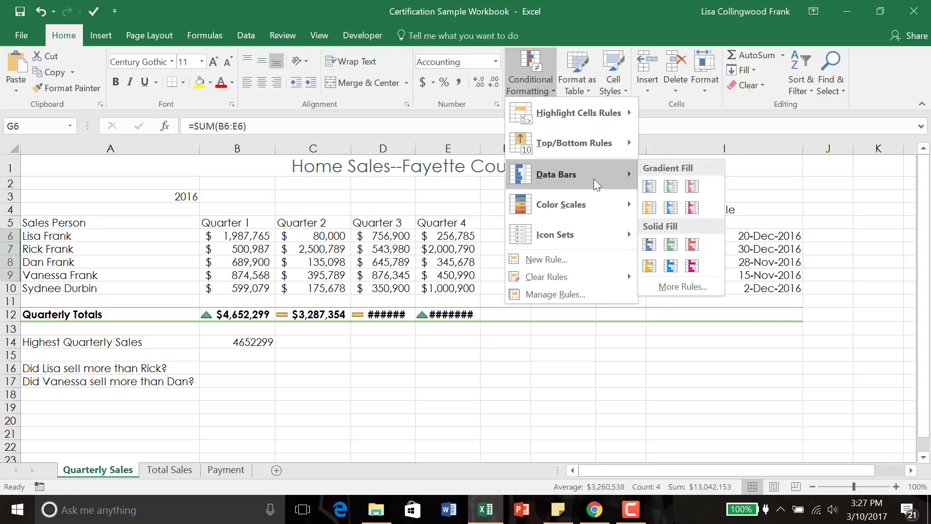
{"action": "left_click", "coordinate": [649, 207]}
{"action": "left_click", "coordinate": [607, 276]}
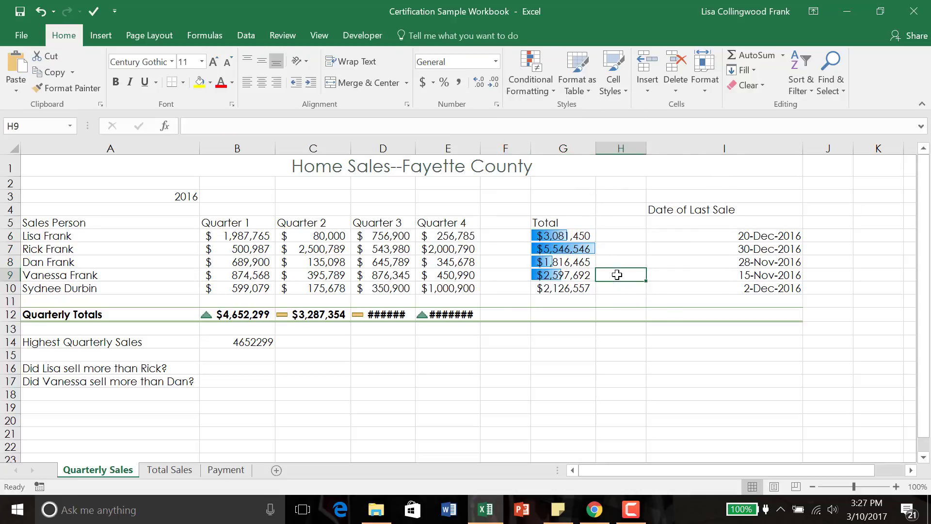